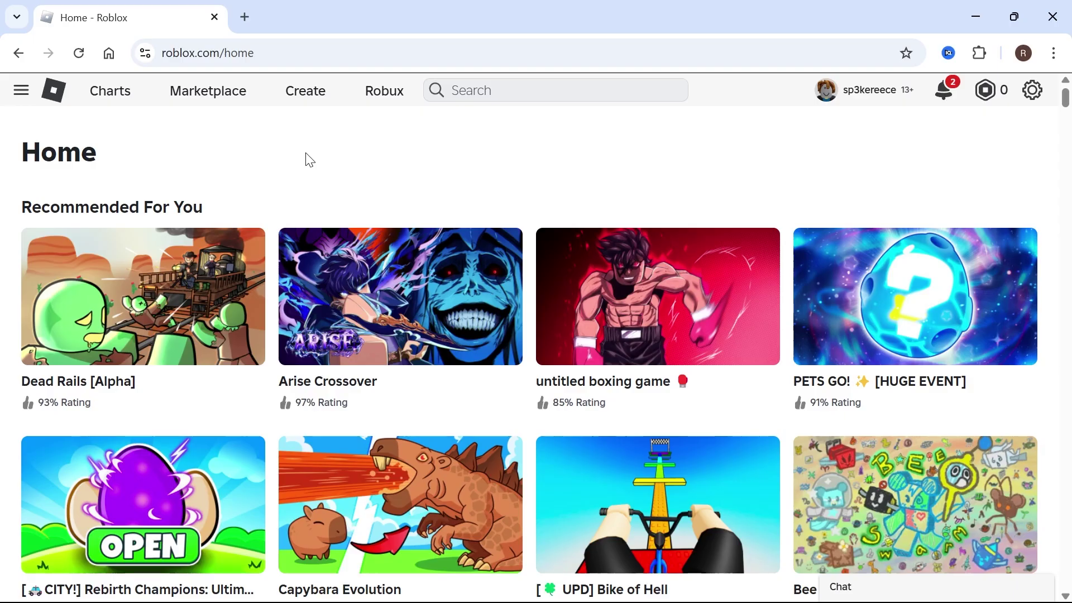
# Go to the Creator Store's Audio section and focus its empty search box.
pyautogui.click(307, 102)
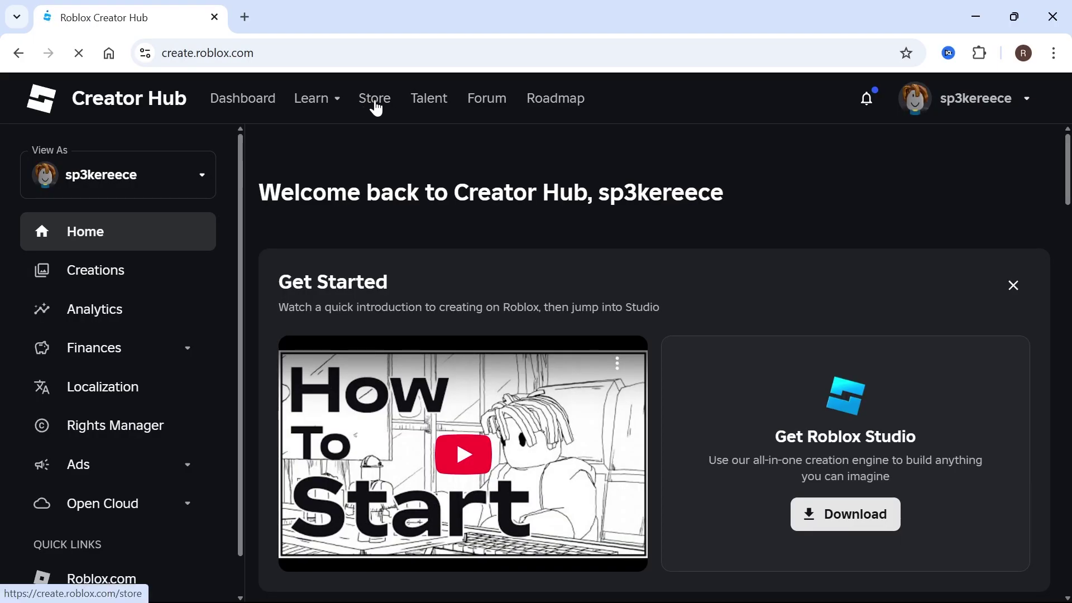
pyautogui.click(375, 100)
pyautogui.click(230, 163)
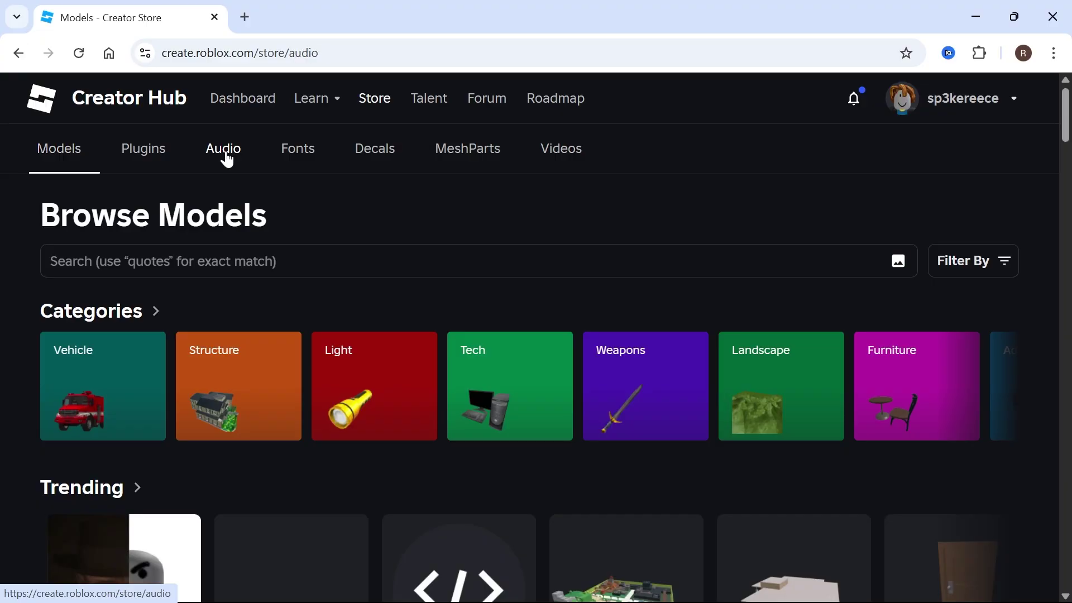
pyautogui.scroll(-2, 318, 257)
pyautogui.scroll(-2, 319, 257)
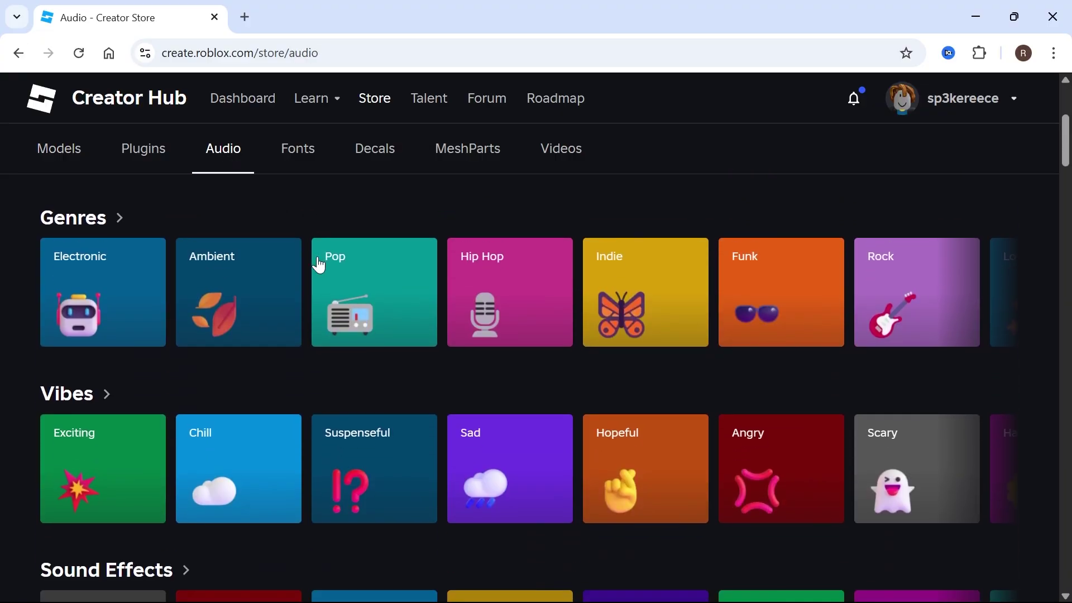
pyautogui.scroll(-2, 318, 258)
pyautogui.scroll(-2, 317, 255)
pyautogui.scroll(-1, 316, 255)
pyautogui.scroll(-2, 317, 254)
pyautogui.scroll(-1, 317, 254)
pyautogui.scroll(1, 317, 255)
pyautogui.scroll(1, 316, 255)
pyautogui.scroll(6, 285, 293)
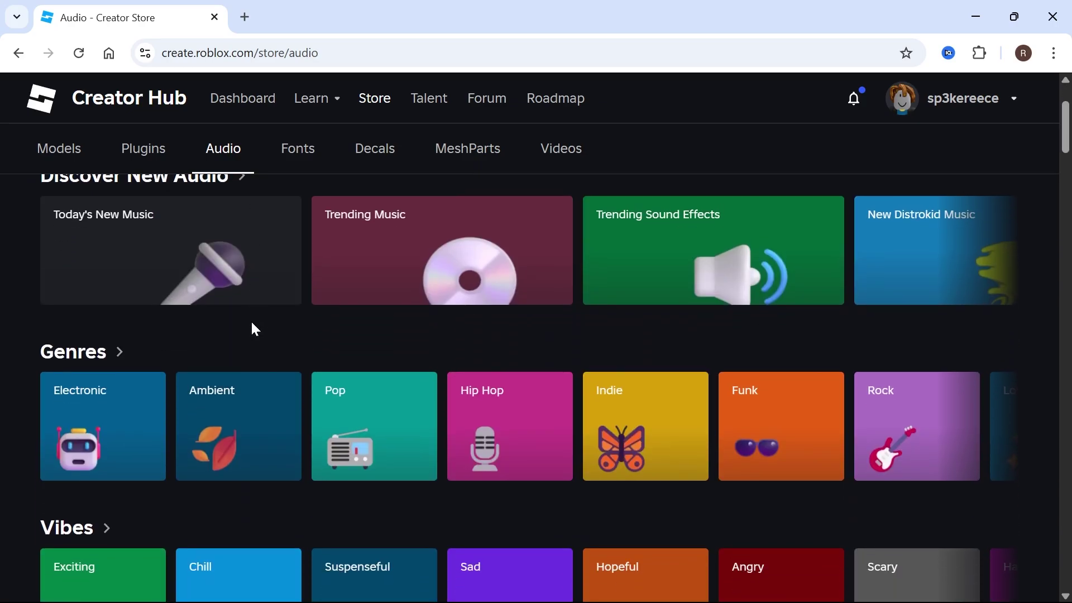
pyautogui.scroll(-1, 252, 328)
pyautogui.scroll(-1, 113, 289)
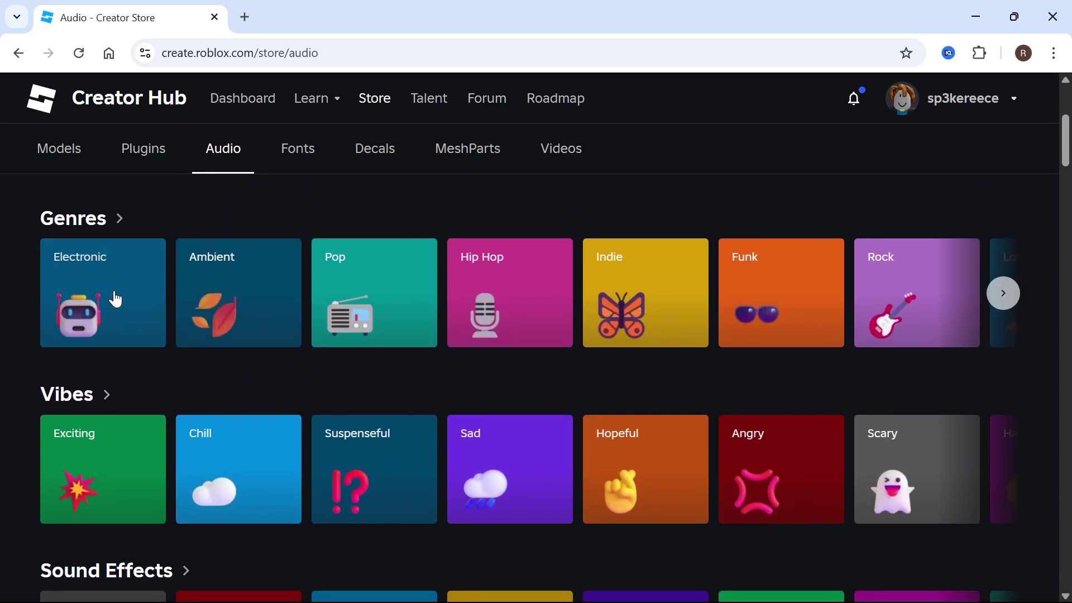
pyautogui.scroll(-2, 115, 294)
pyautogui.scroll(4, 114, 294)
pyautogui.click(147, 263)
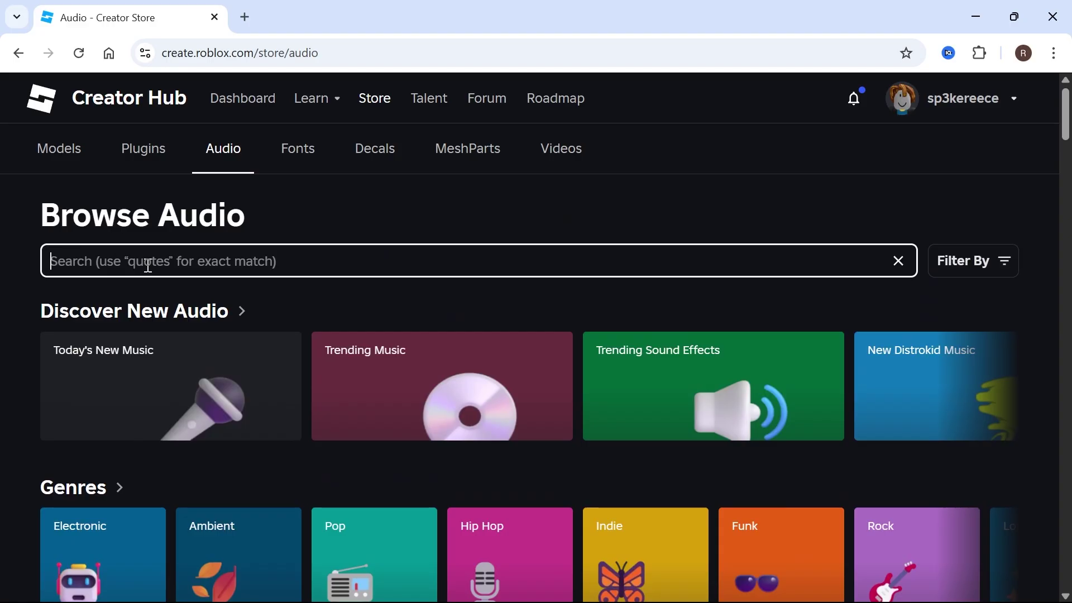
pyautogui.scroll(-1, 146, 265)
pyautogui.scroll(-8, 101, 259)
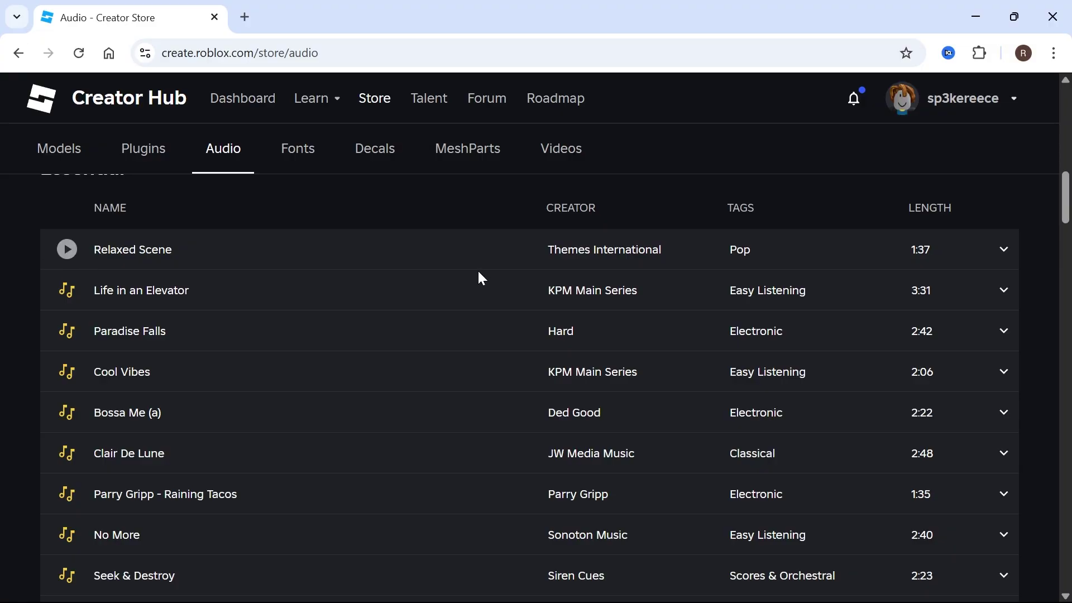
# Expand the Relaxed Scene row to reveal its description and playback bar.
pyautogui.click(1002, 250)
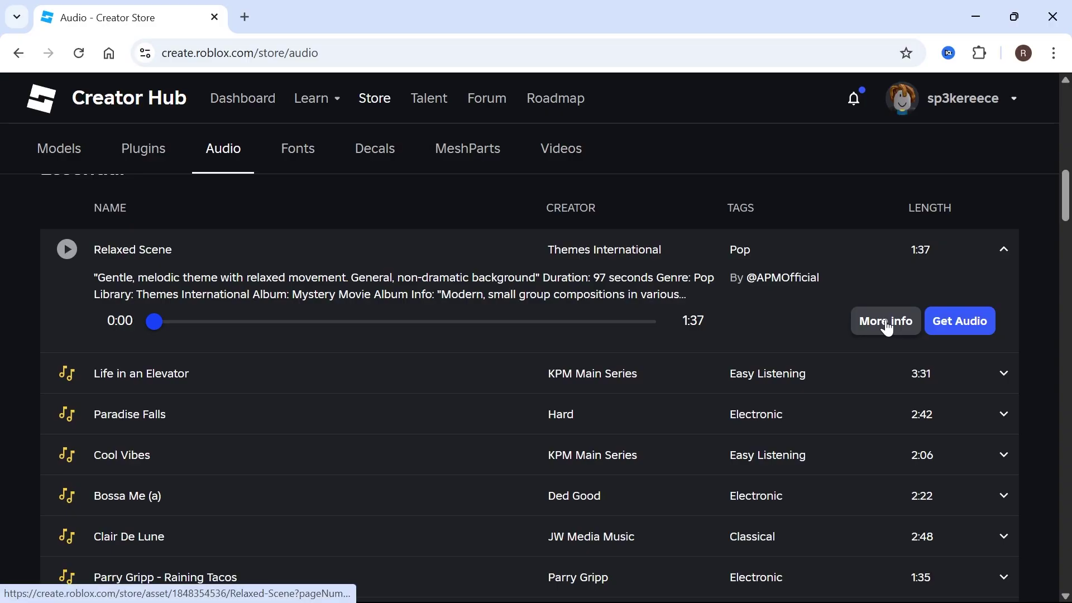
# Open the full More Info asset page for the Relaxed Scene track.
pyautogui.click(885, 319)
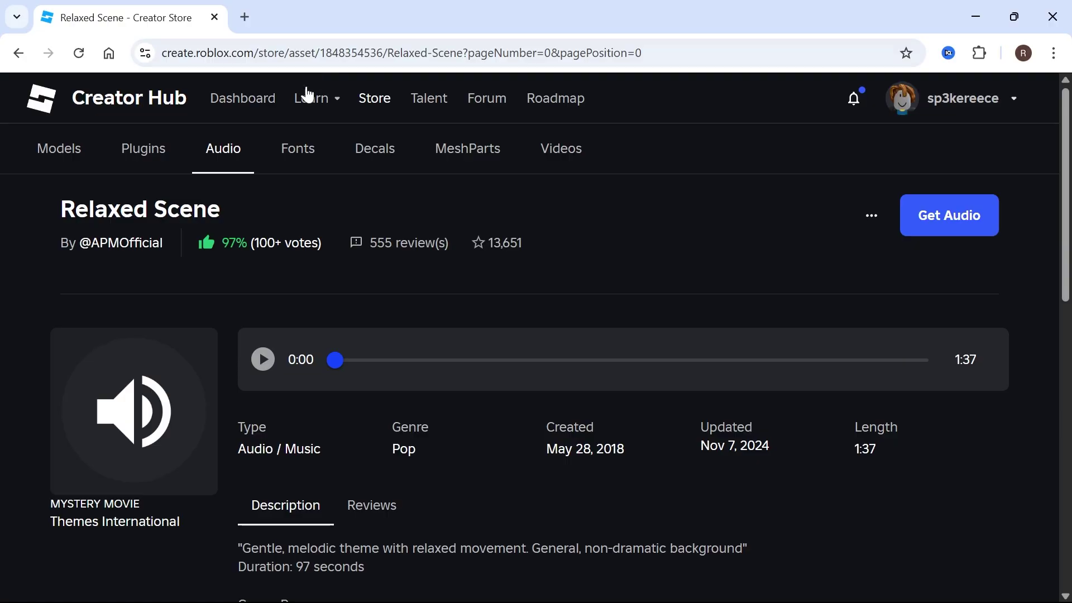
pyautogui.click(344, 55)
pyautogui.doubleClick(390, 53)
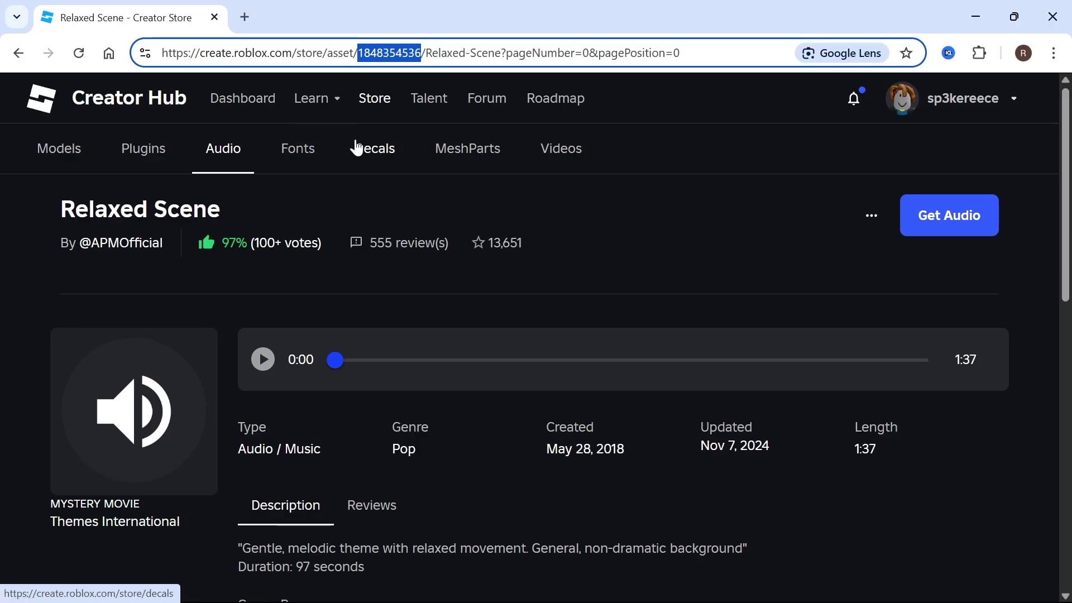
pyautogui.rightClick(388, 54)
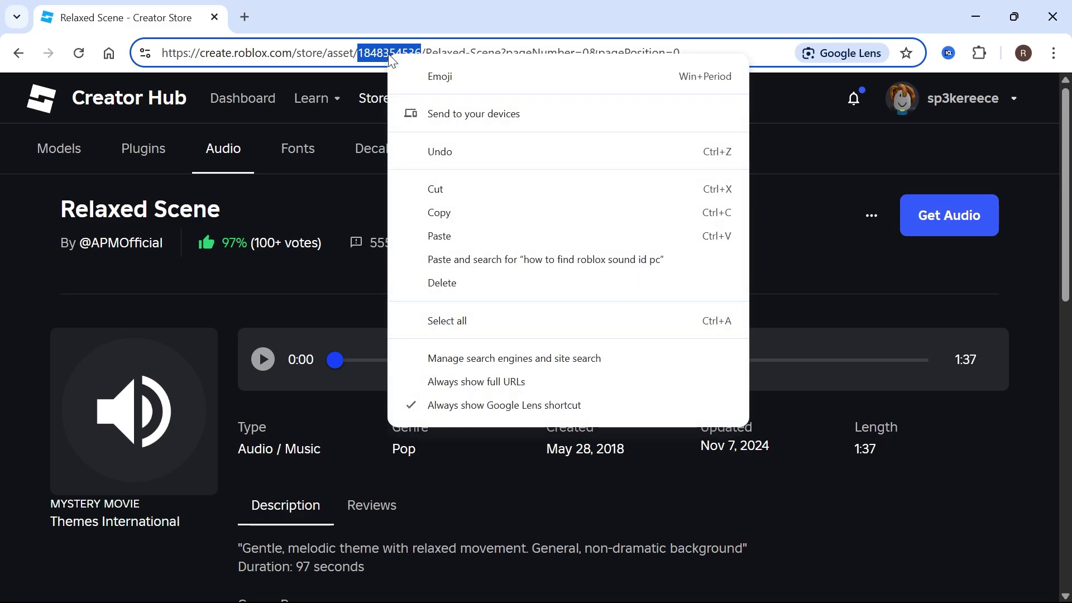
pyautogui.click(444, 212)
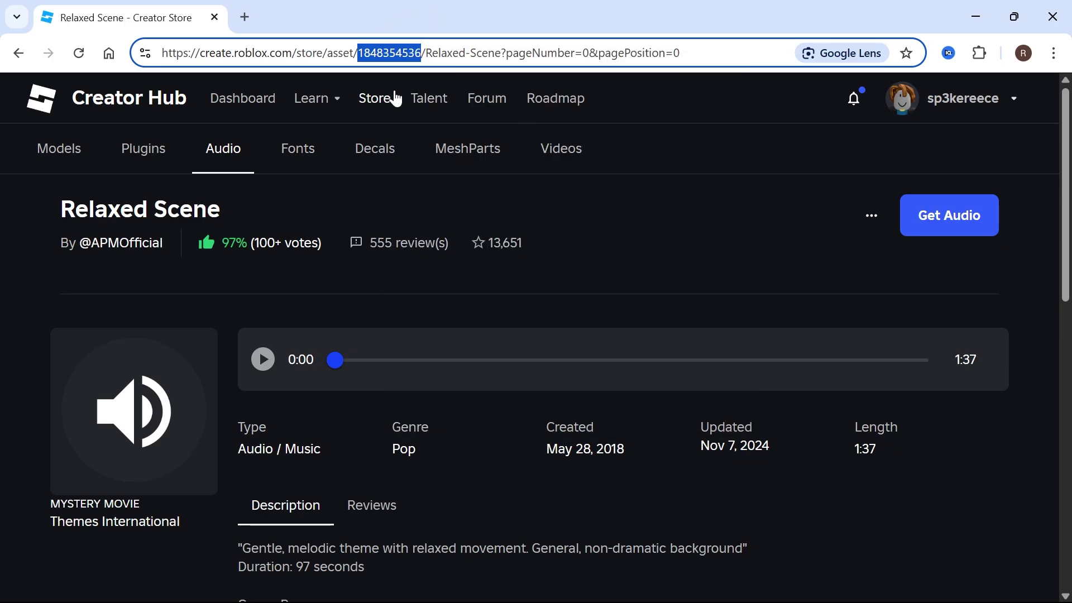